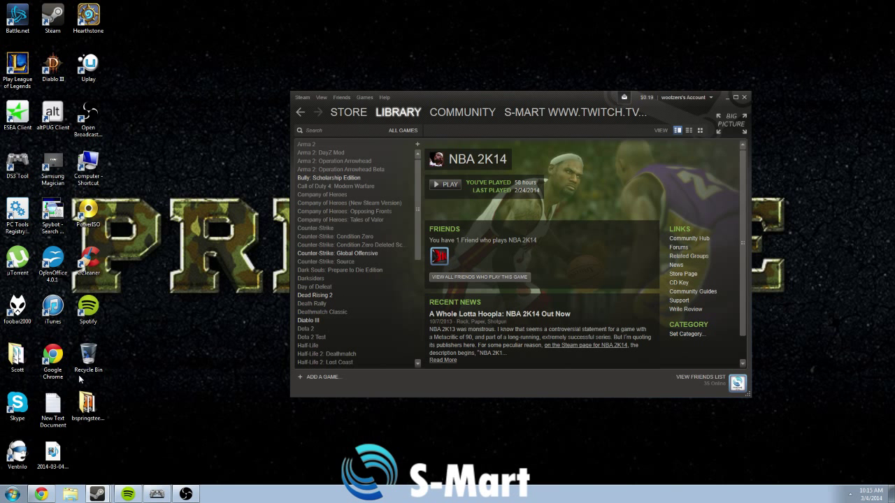
Open the Properties window for Counter-Strike: Global Offensive and move it up and right
right_click(349, 254)
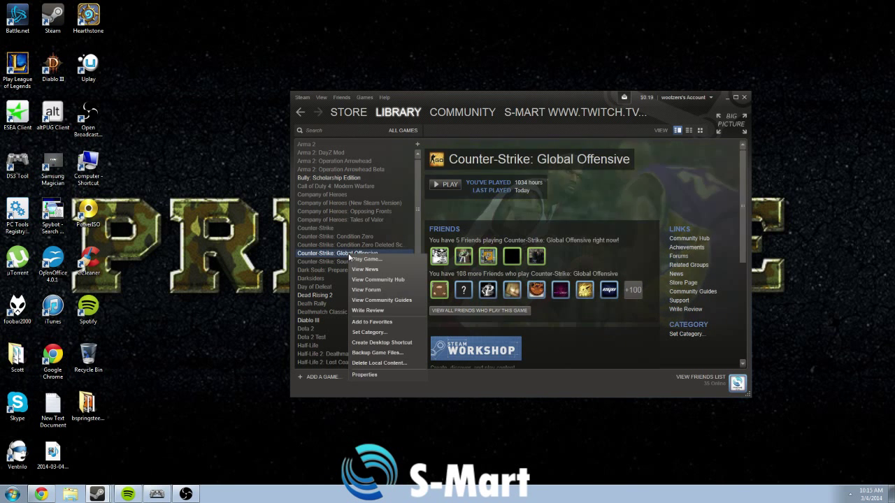
click(377, 373)
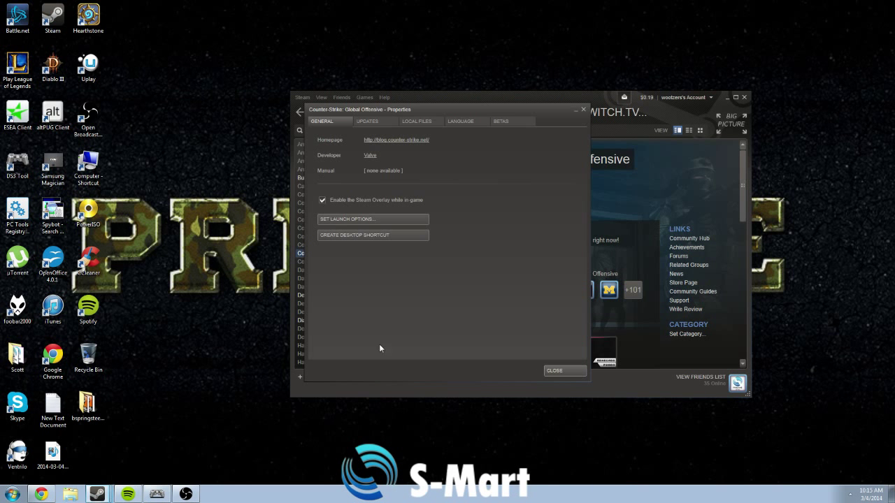
drag(375, 111, 462, 102)
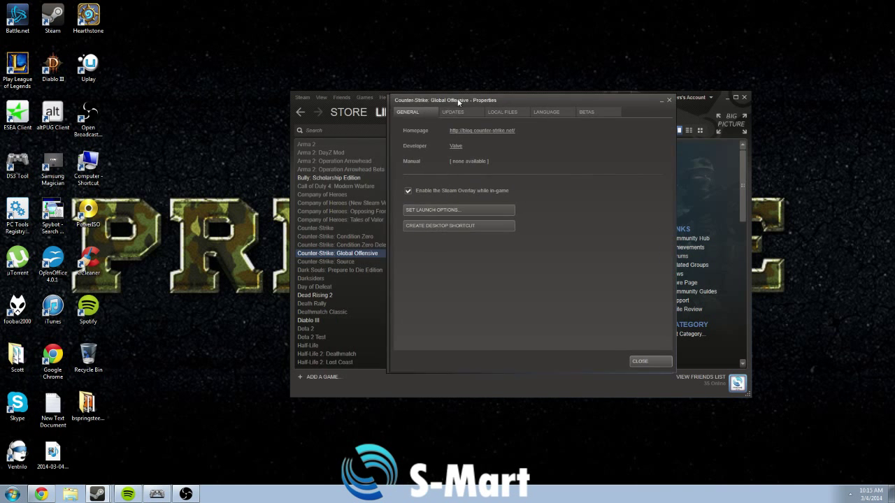
Look through the Updates, Local Files and Betas sections, then return to General
click(455, 112)
click(523, 112)
click(591, 112)
click(474, 113)
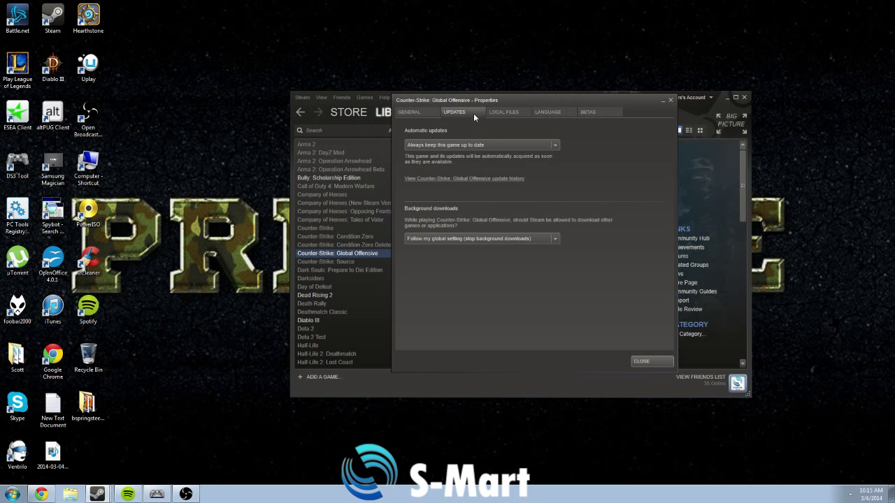
click(586, 113)
click(502, 113)
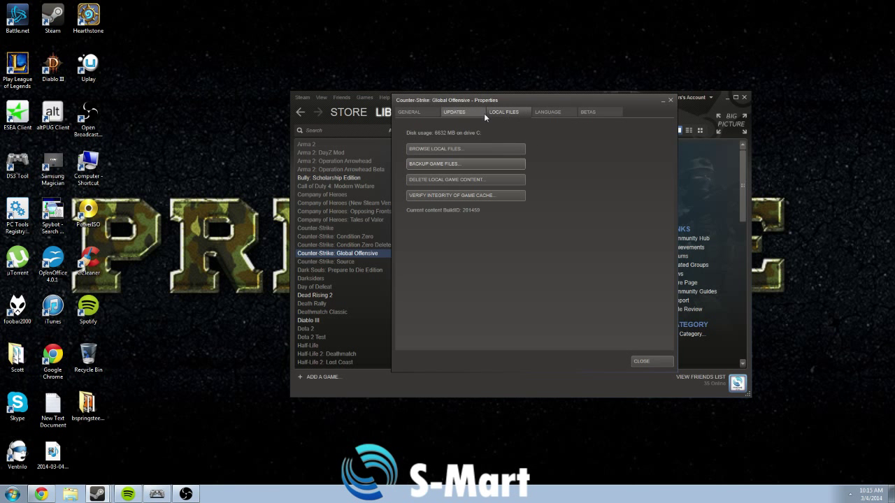
click(411, 112)
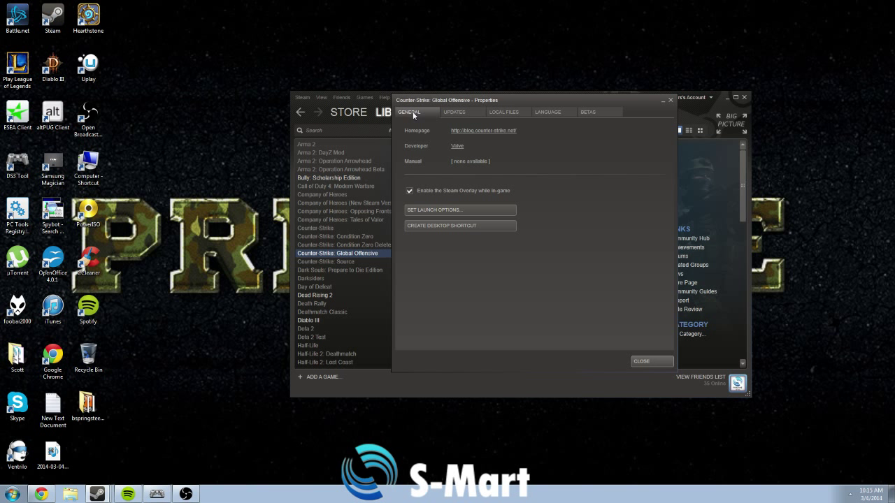
click(439, 209)
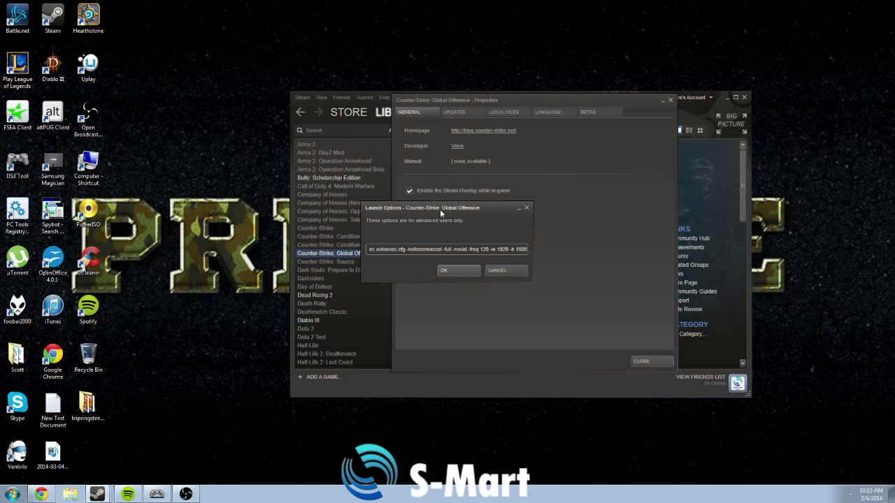
drag(525, 250, 363, 244)
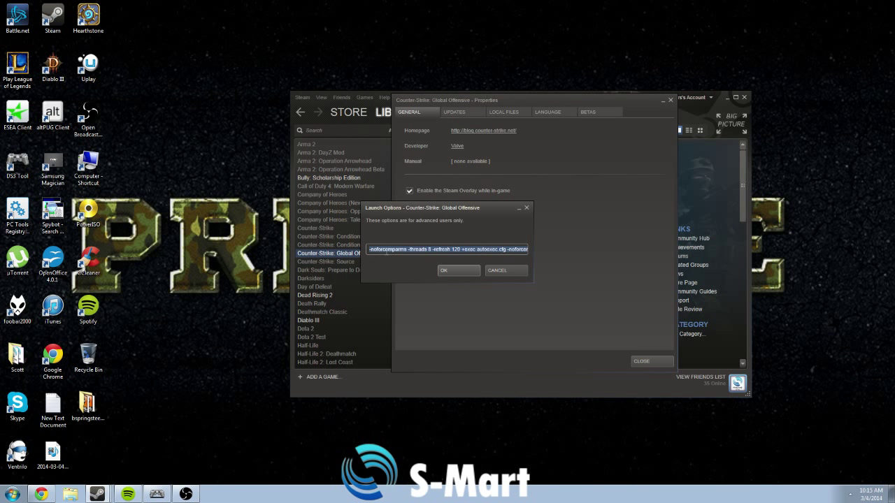
click(386, 249)
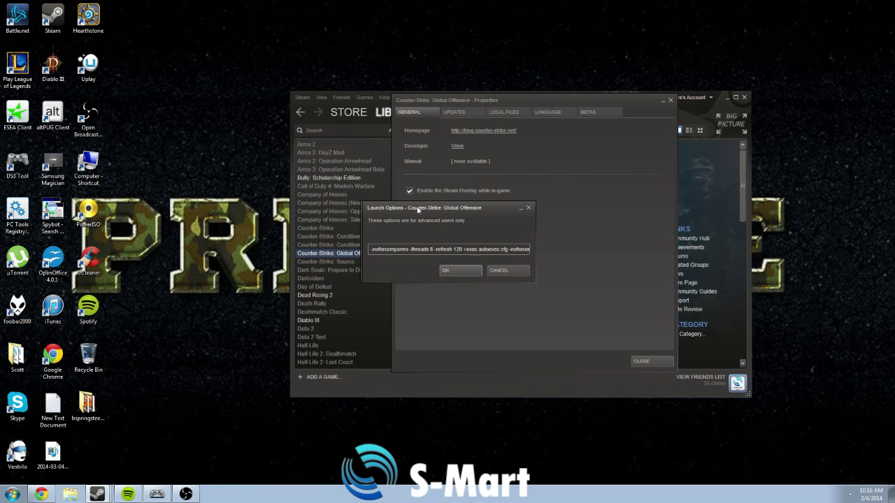
mouse_move(412, 208)
mouse_down()
mouse_move(451, 207)
mouse_move(446, 251)
mouse_move(446, 244)
mouse_up()
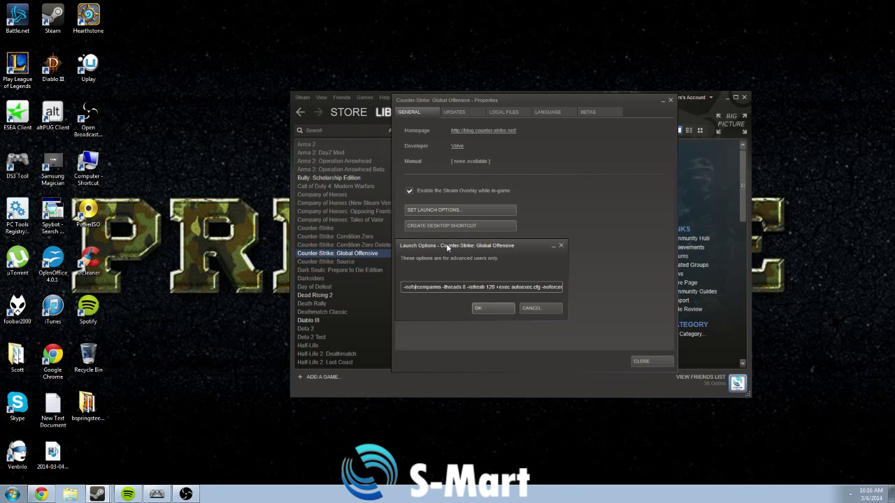
triple_click(406, 288)
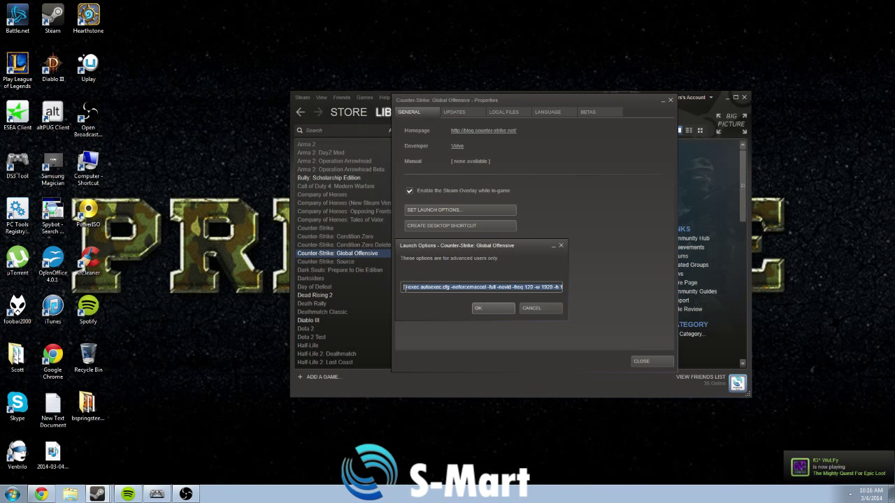
click(404, 288)
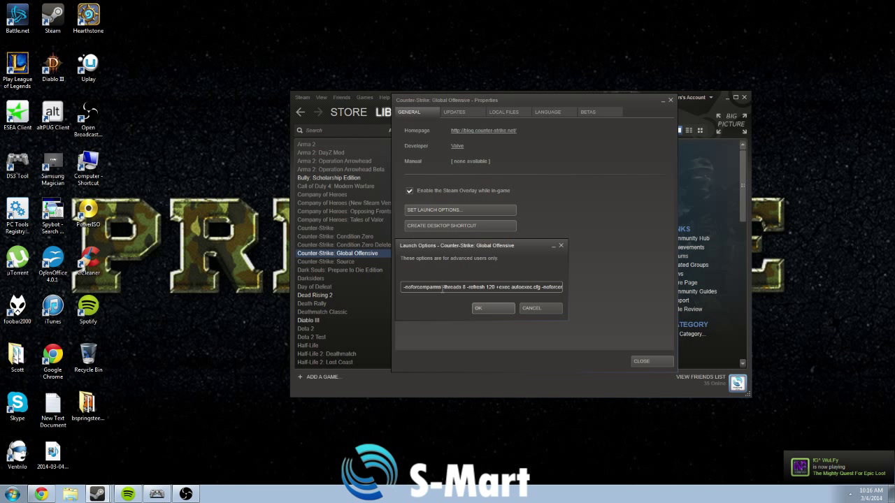
drag(442, 287, 467, 287)
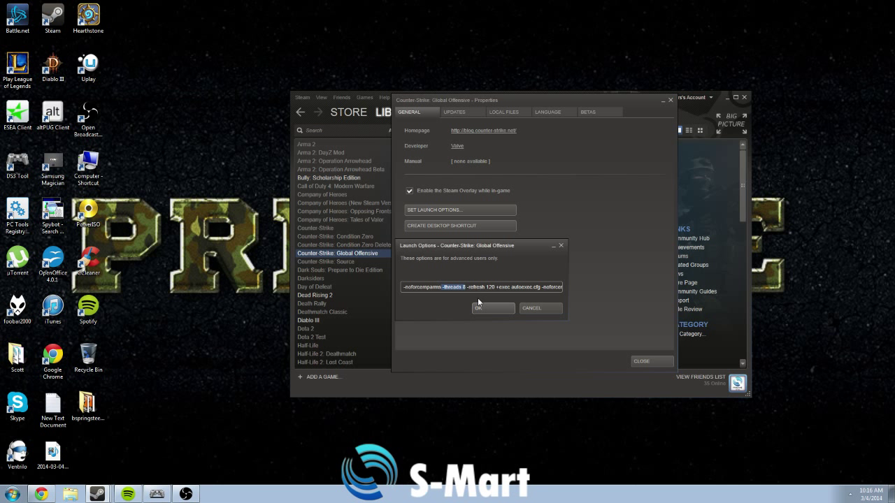
drag(466, 287, 561, 287)
click(486, 291)
drag(446, 287, 401, 288)
click(420, 290)
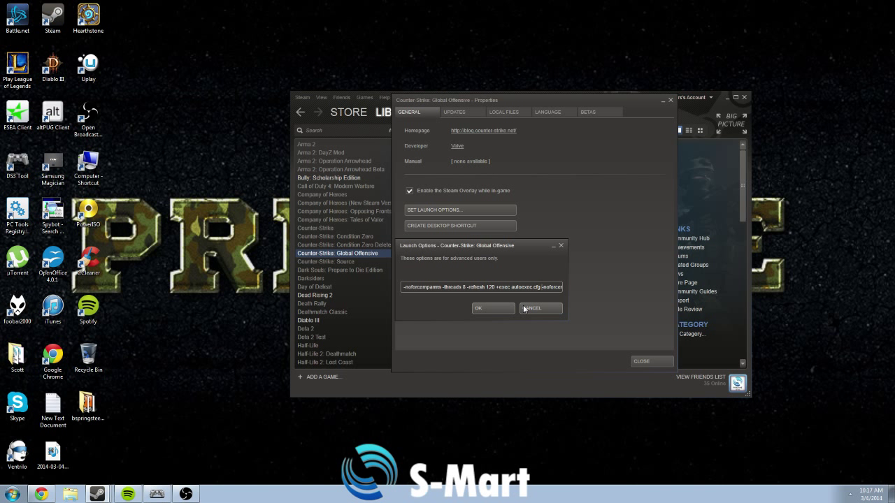
Move through the launch options text to the end of the string, after -w 1920 -h 1080
key(Right)
key(Right)
key(Right)
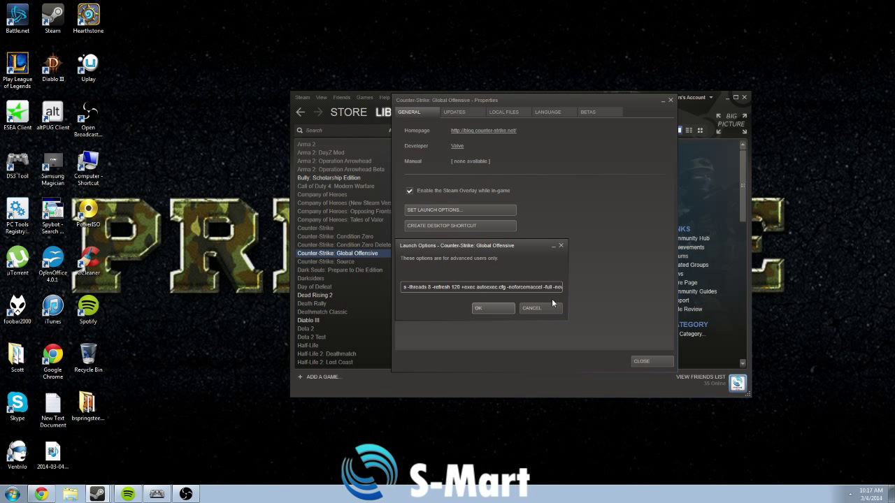
key(Right)
key(Right)
key(Right)
key(Right)
key(Right)
key(Right)
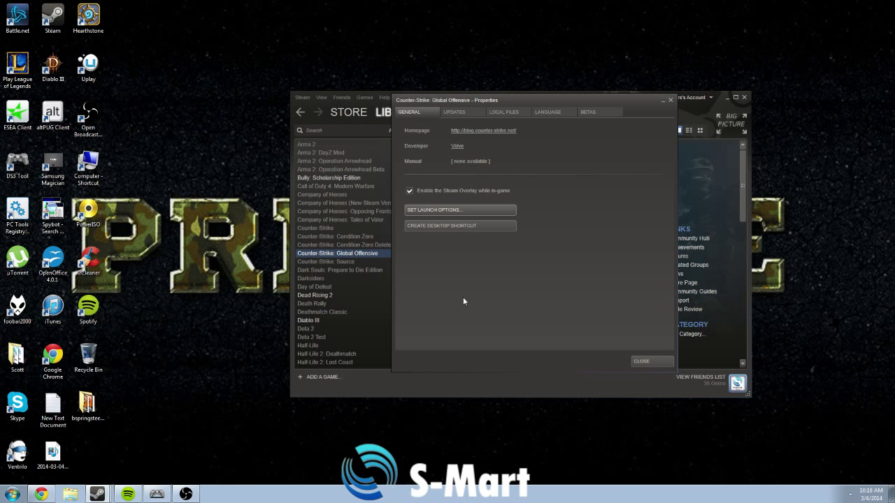
drag(573, 102, 470, 101)
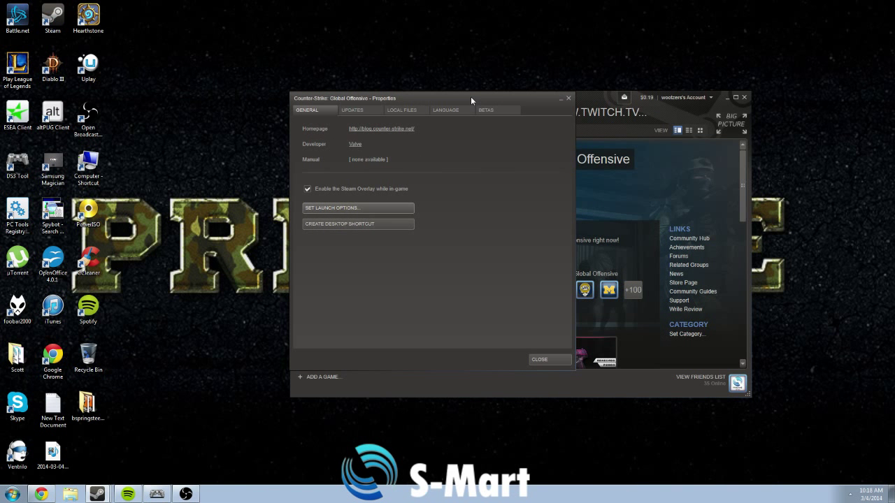